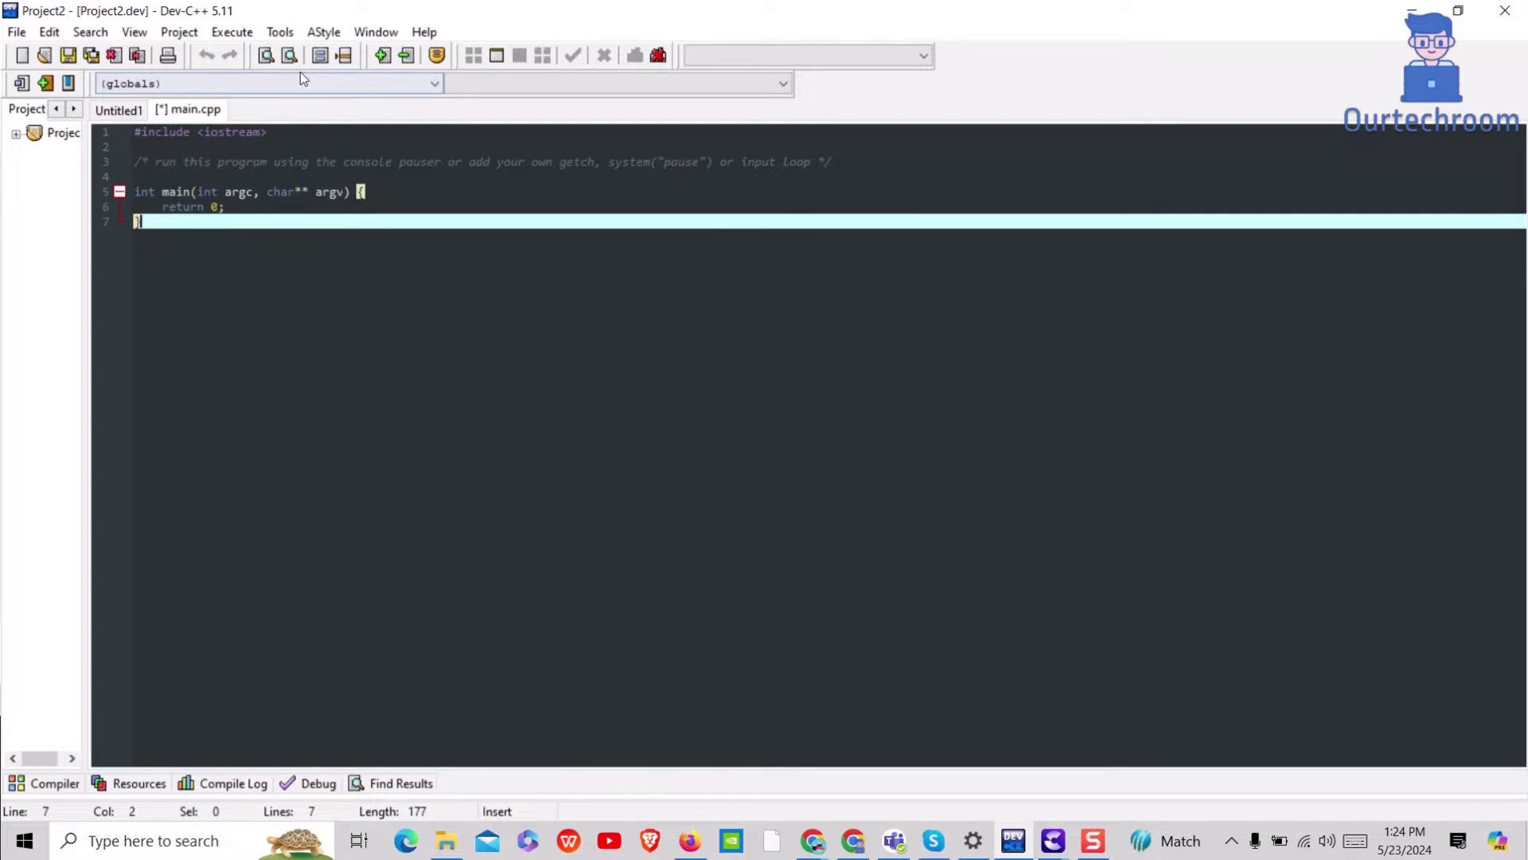
Show the Directories page of Dev-C++'s Environment Options.
click(284, 32)
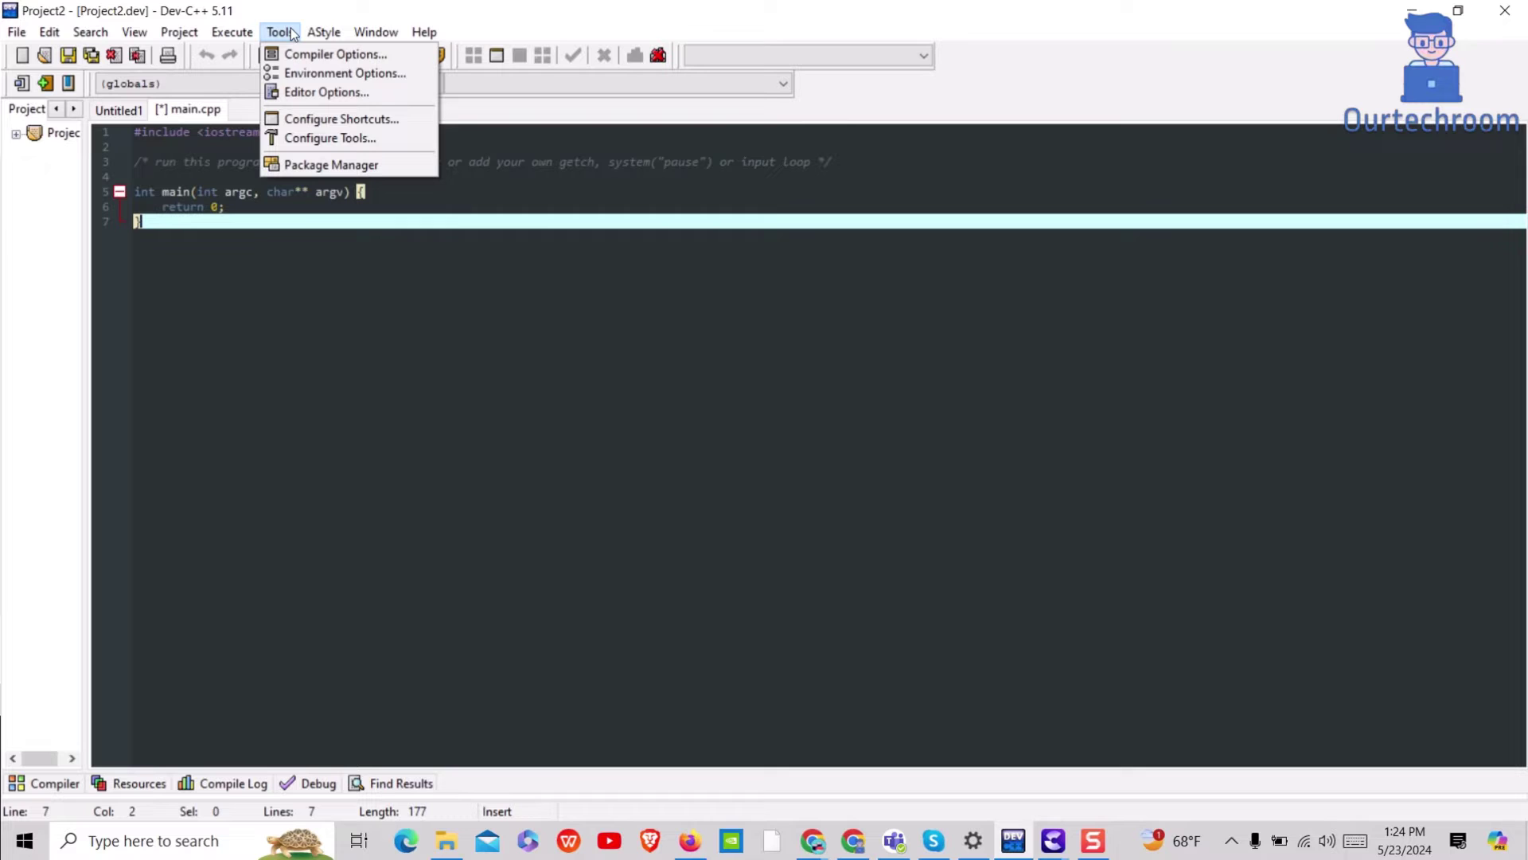
click(344, 73)
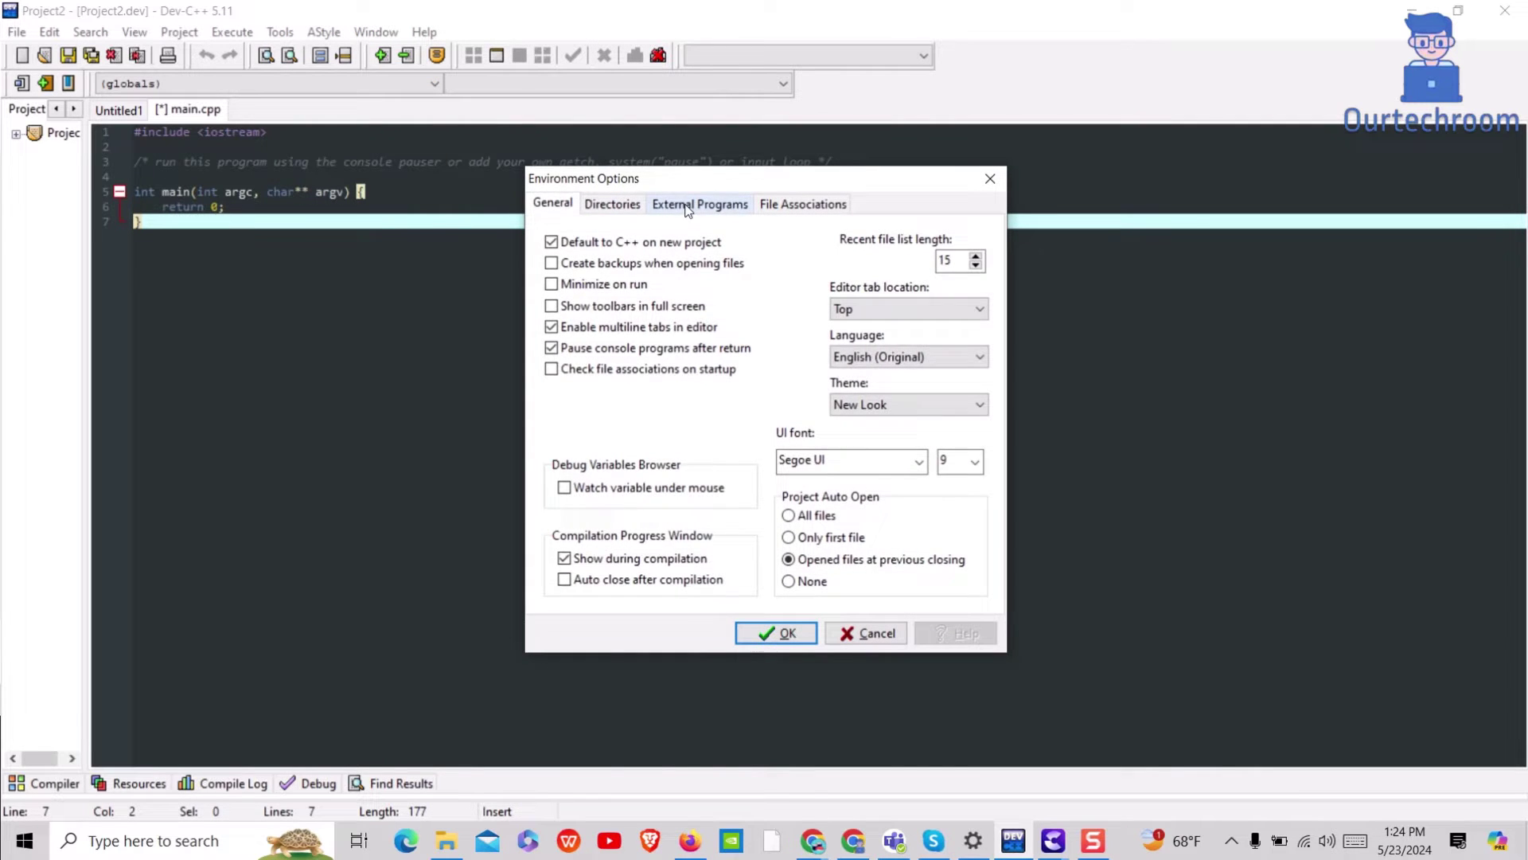
click(699, 204)
click(611, 204)
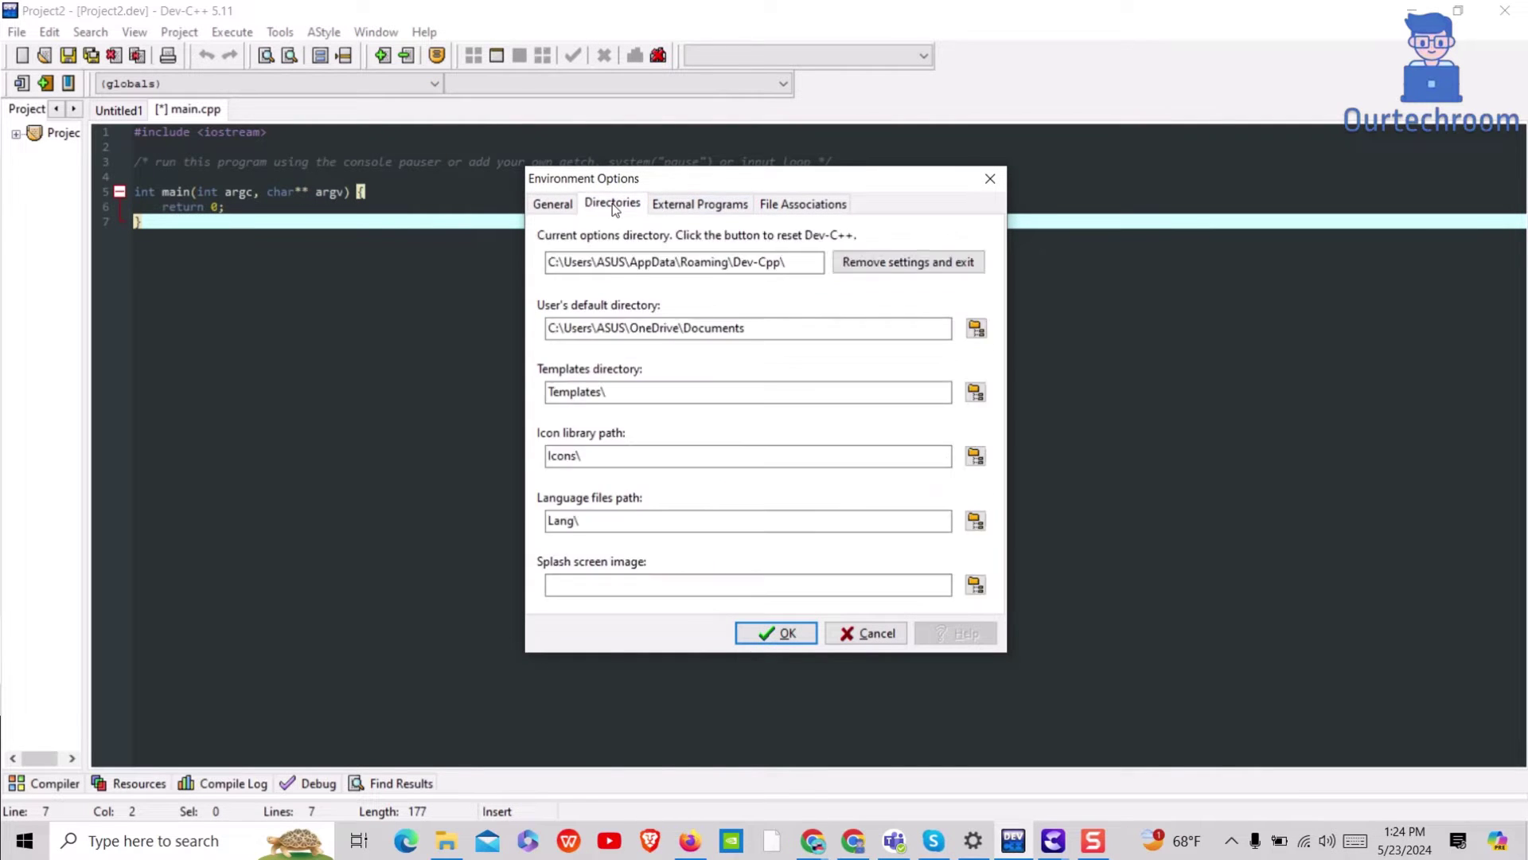
Copy the options directory path and open that Dev-Cpp settings folder in File Explorer.
click(777, 261)
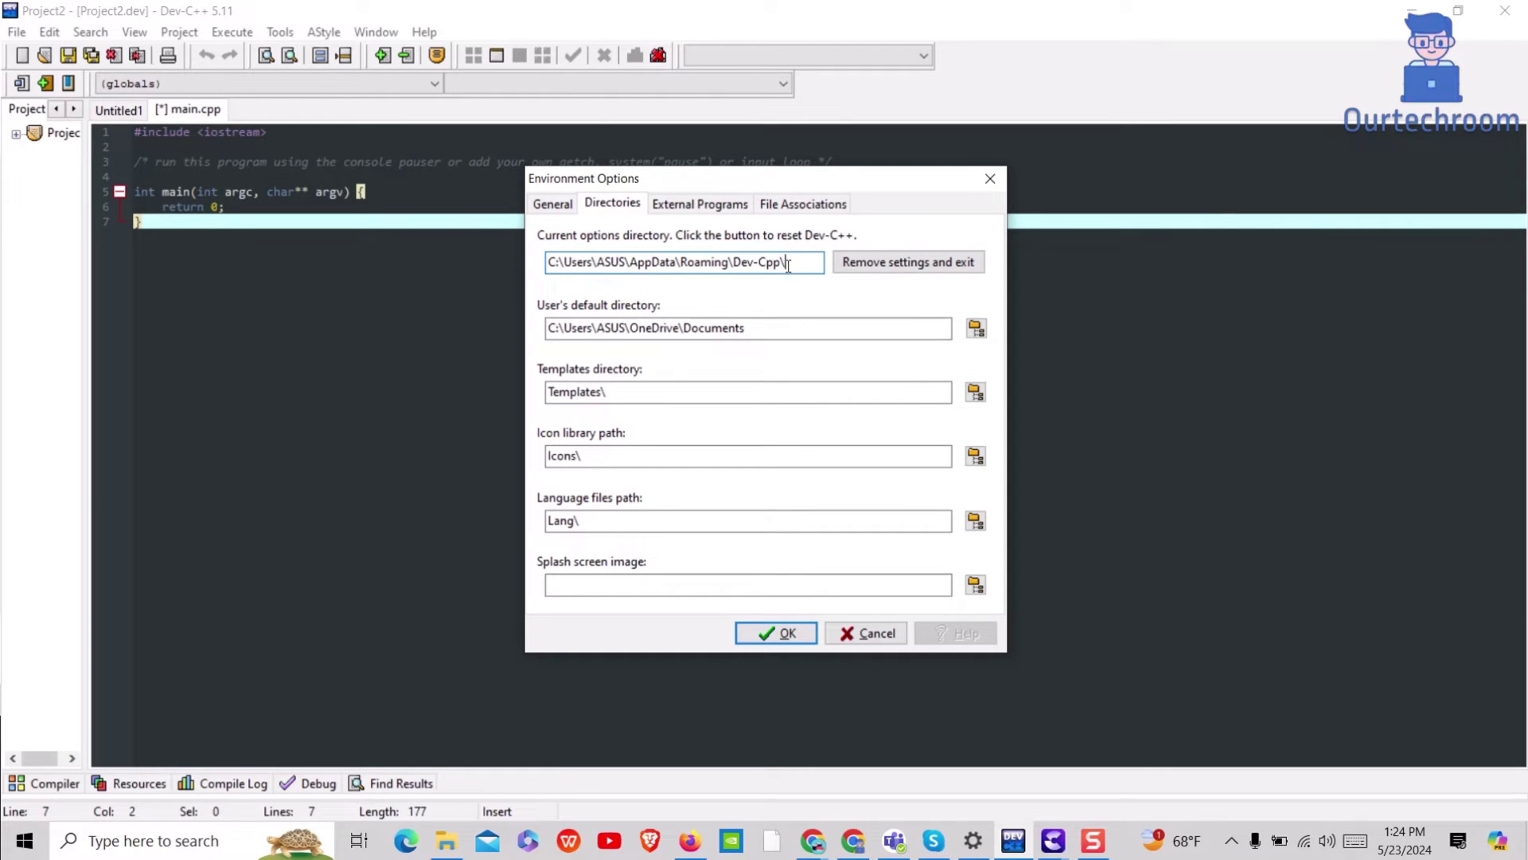
drag(795, 263, 539, 275)
right_click(622, 264)
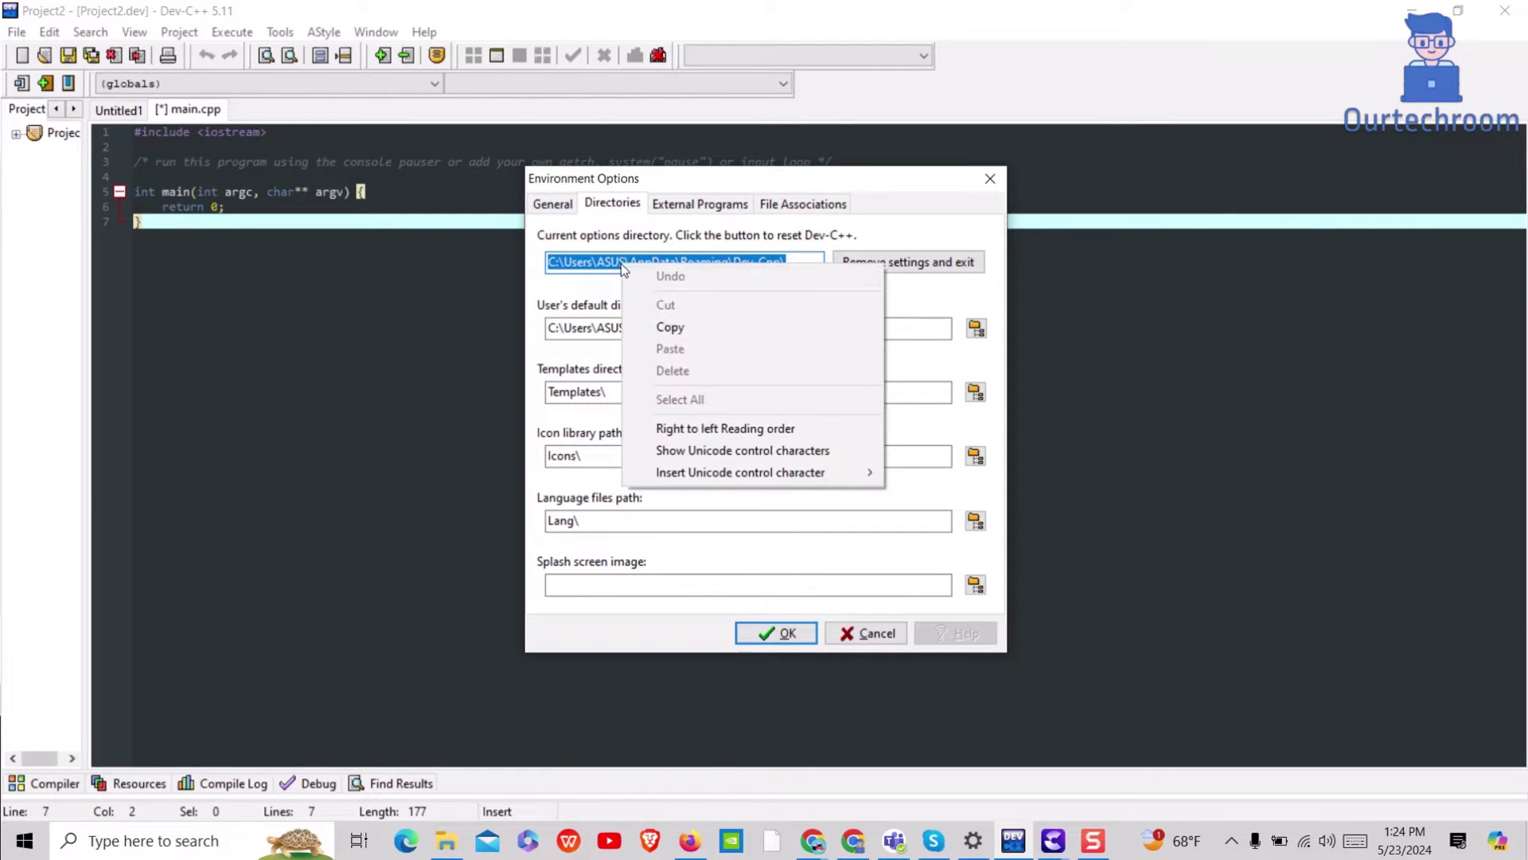
click(662, 317)
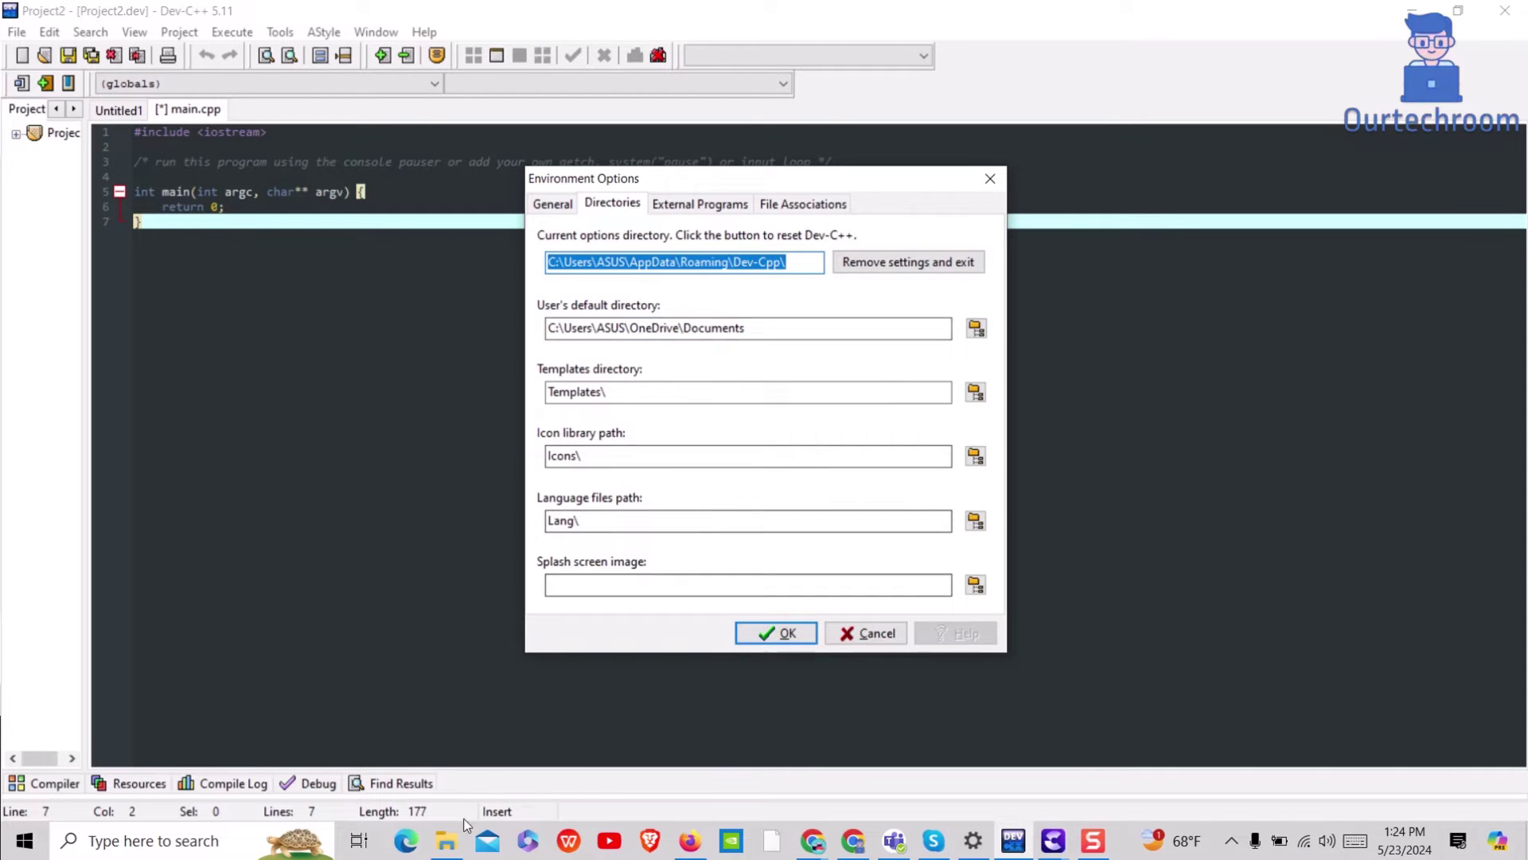
key(alt+Tab)
click(511, 152)
key(ctrl+v)
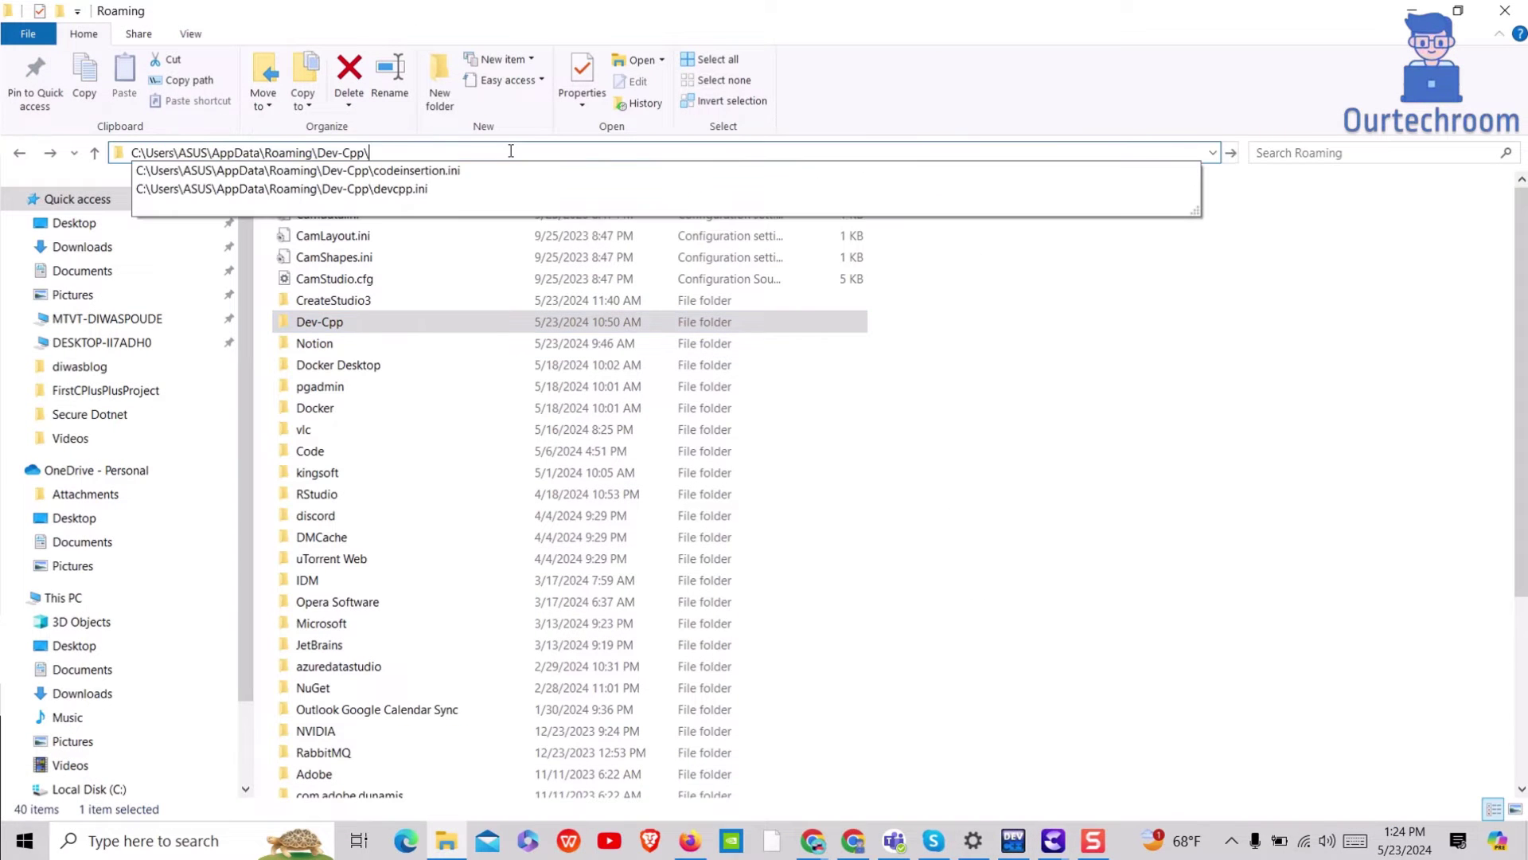
key(Return)
Check the two configuration files, then remove Dev-C++ settings and exit.
drag(466, 340, 491, 200)
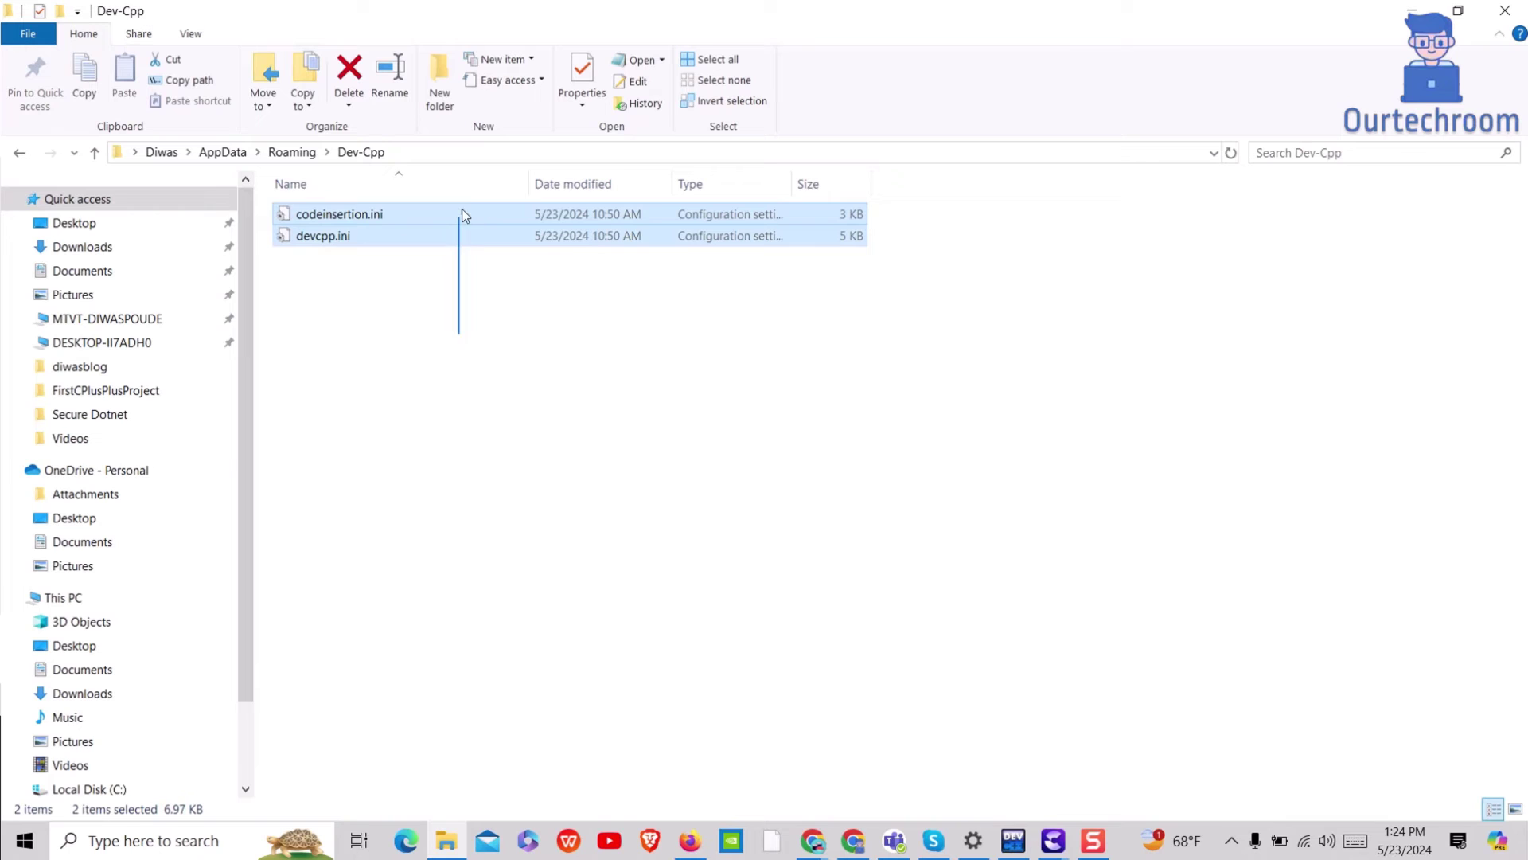
click(487, 343)
click(1012, 840)
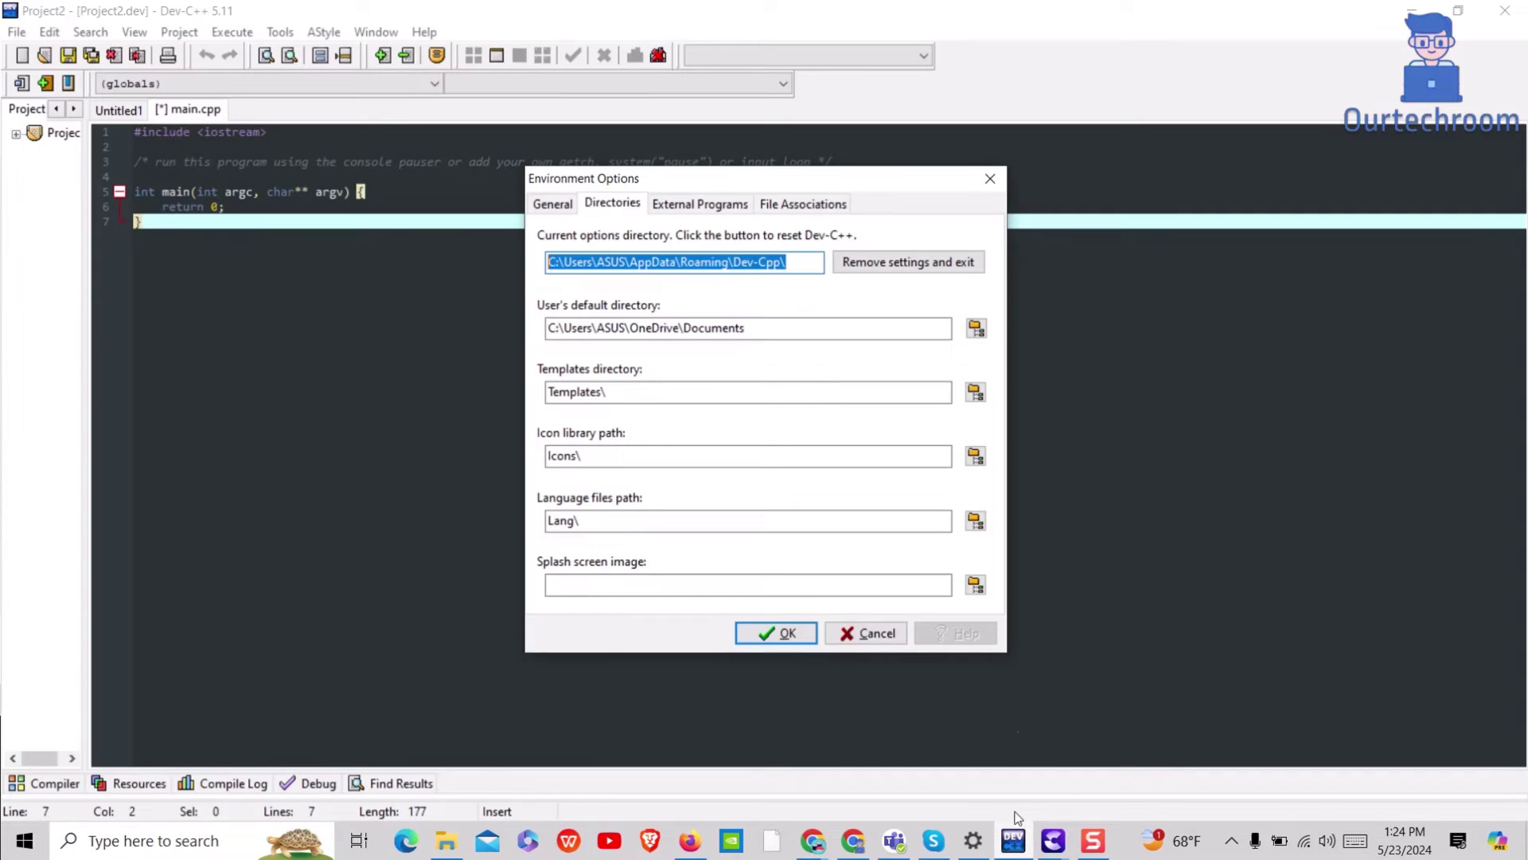
click(920, 263)
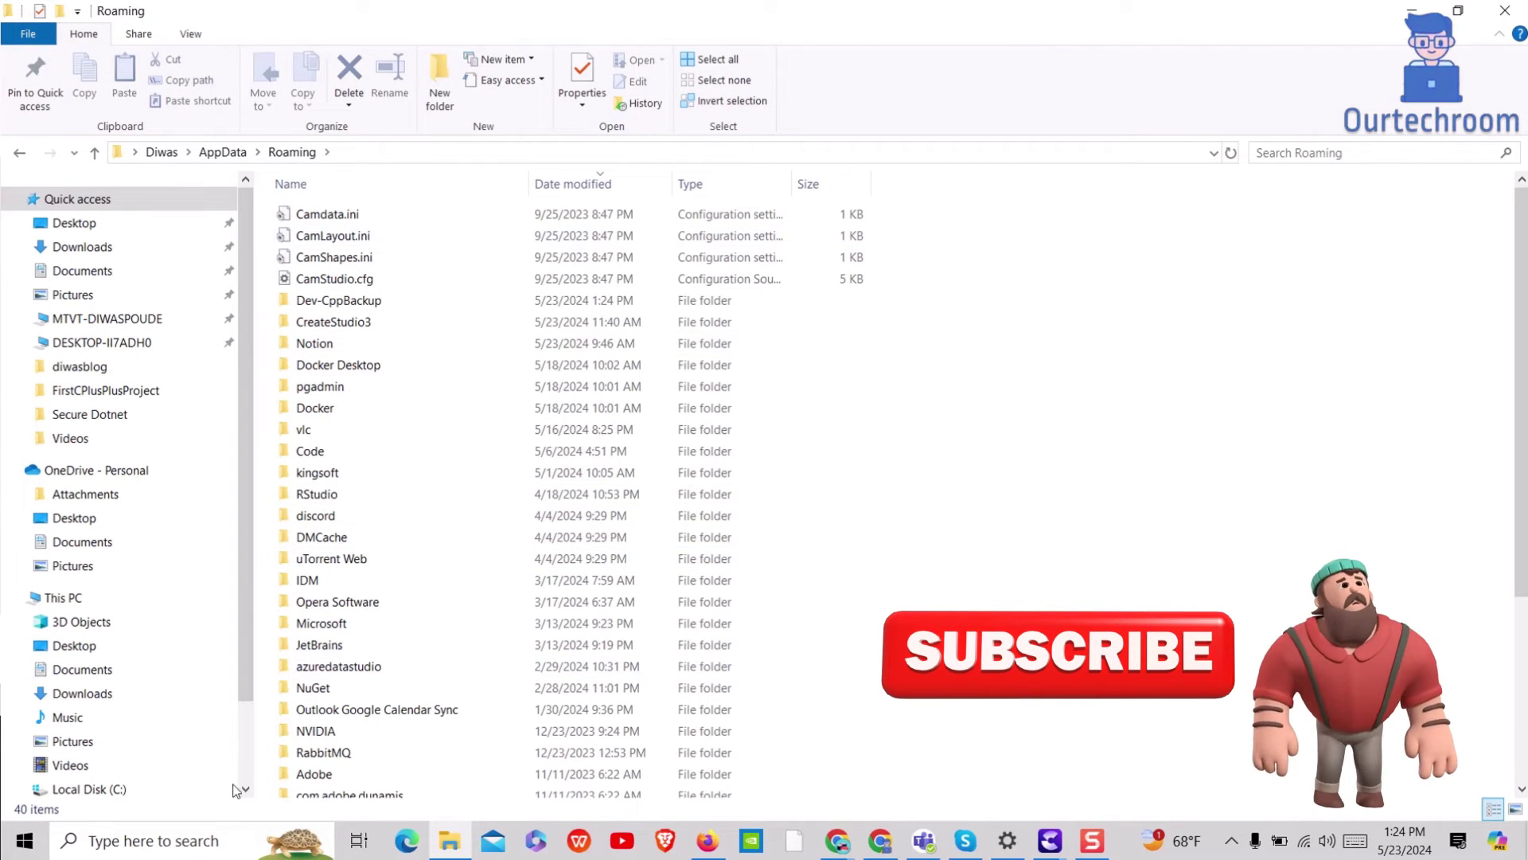
Relaunch Dev-C++ from Windows Search, keeping English and the default theme in setup.
click(153, 841)
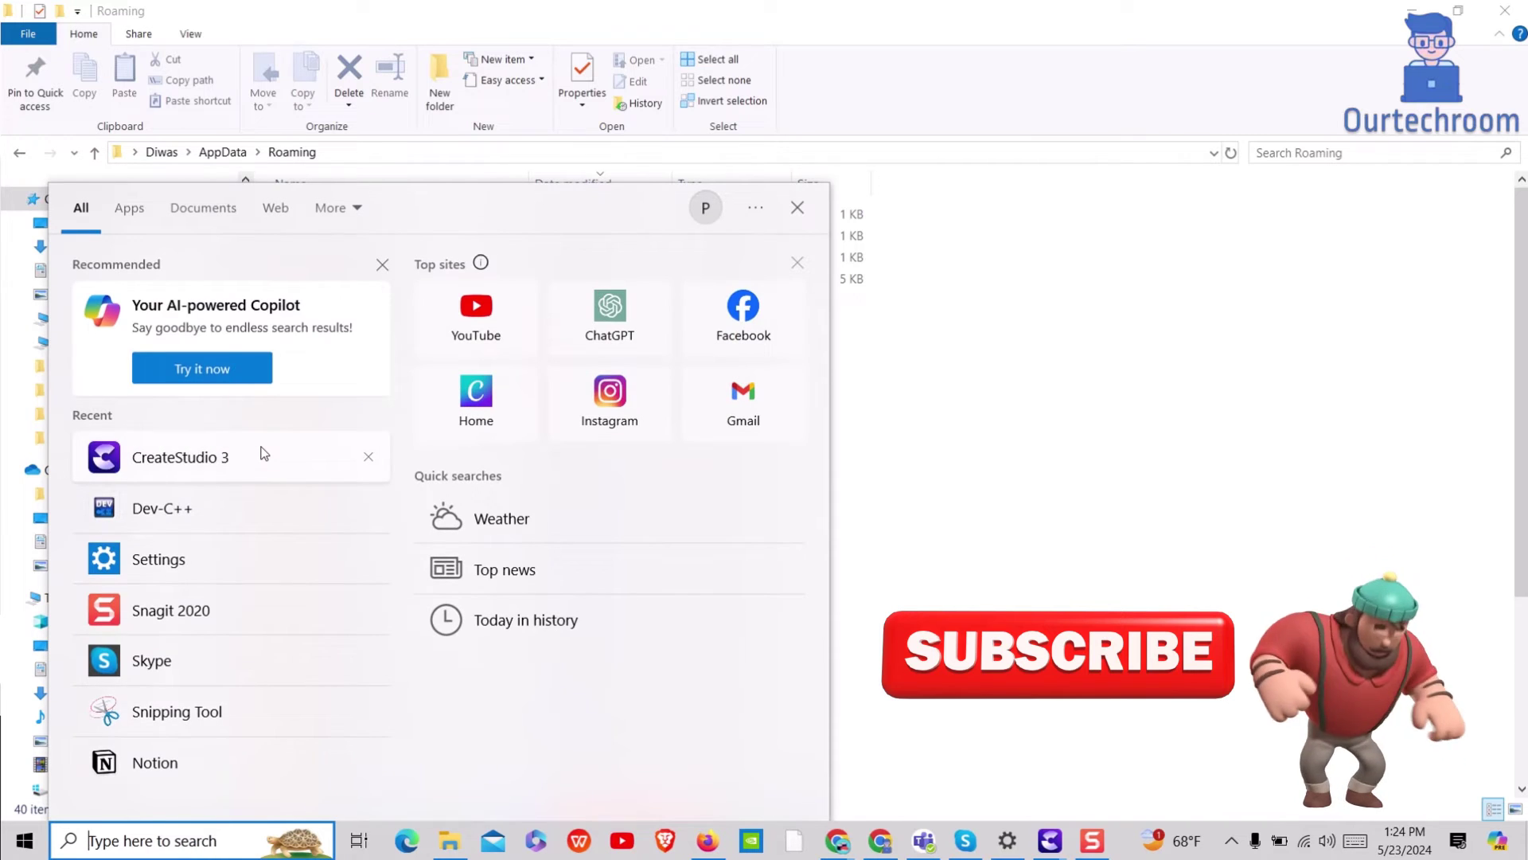
text(dev)
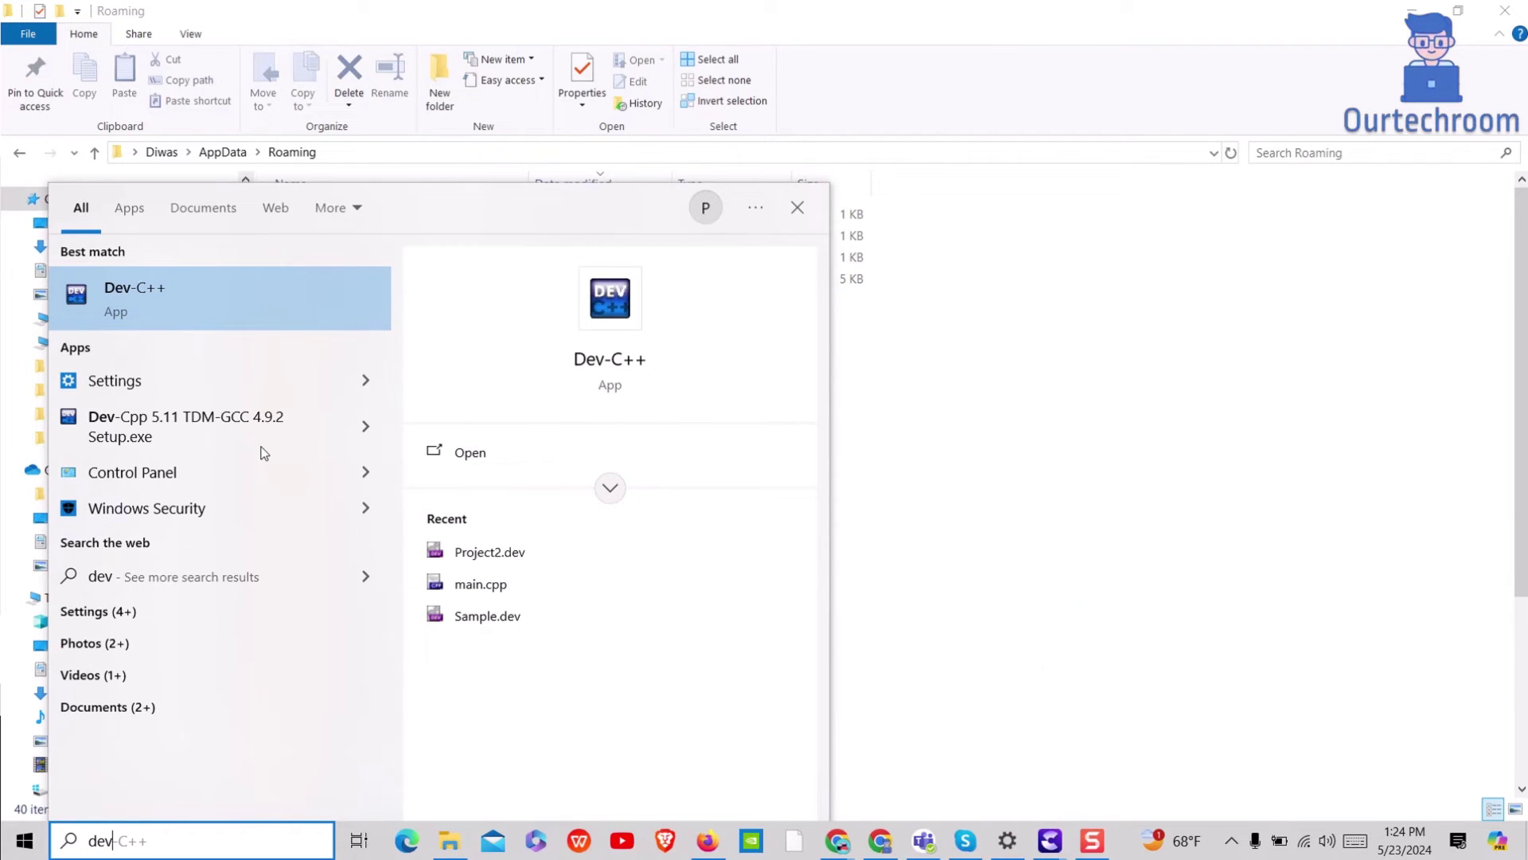
text(-c)
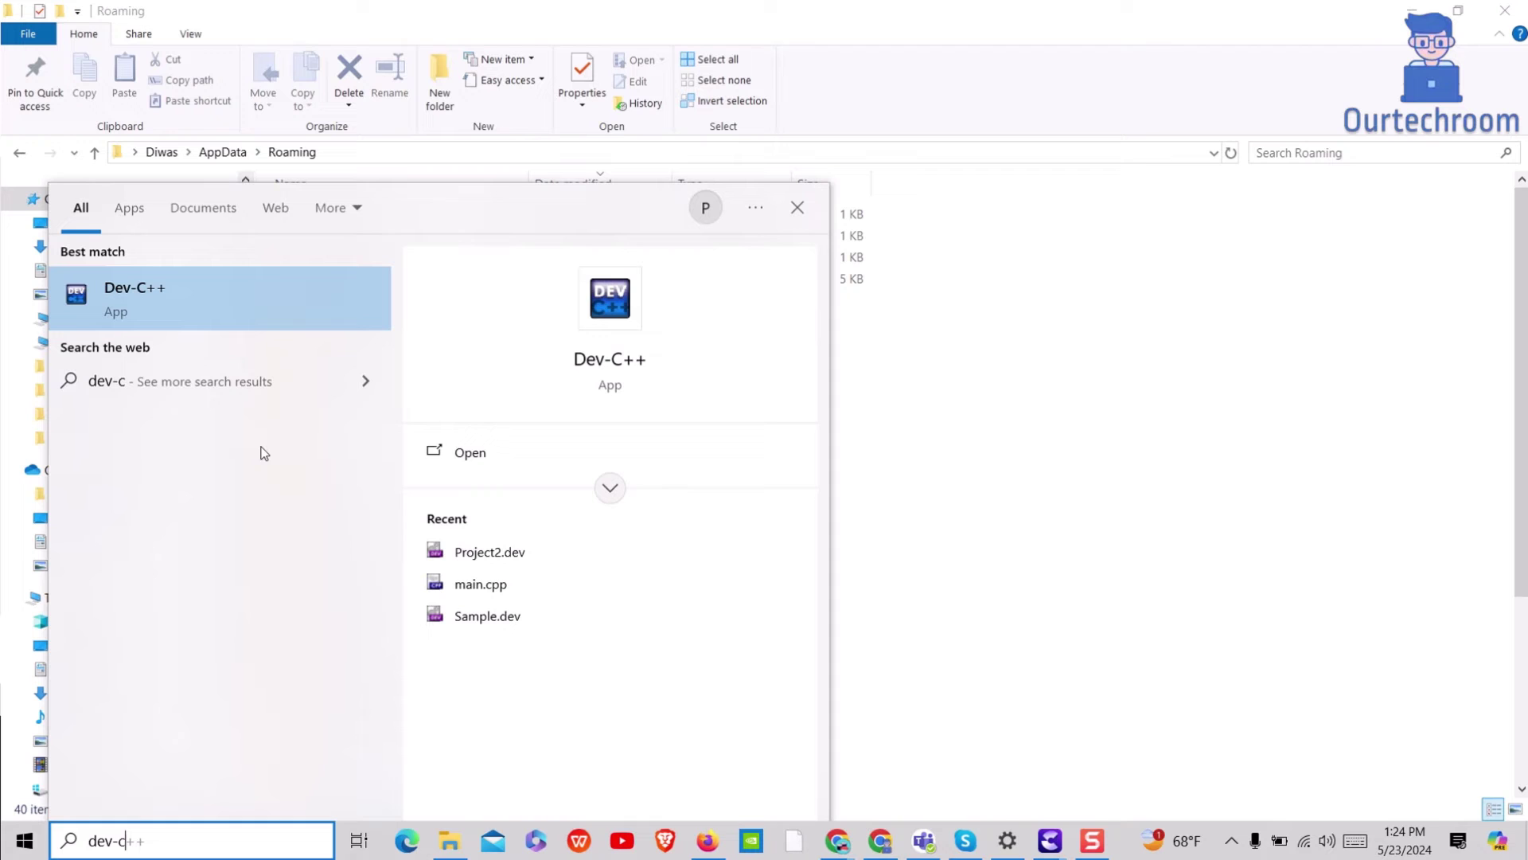
text(++)
click(242, 298)
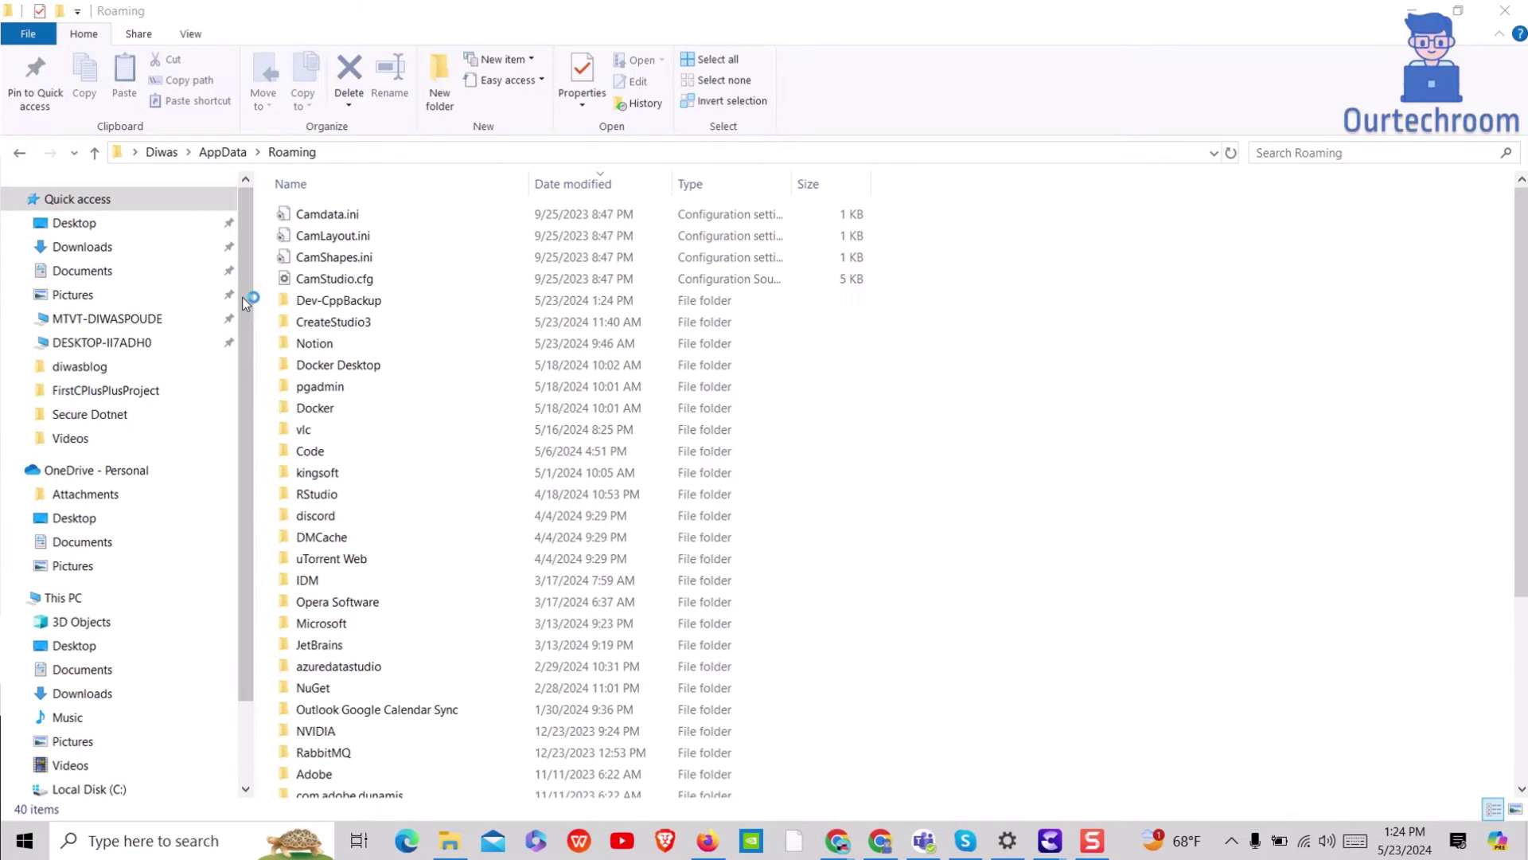
scroll(382, 365, down, 5)
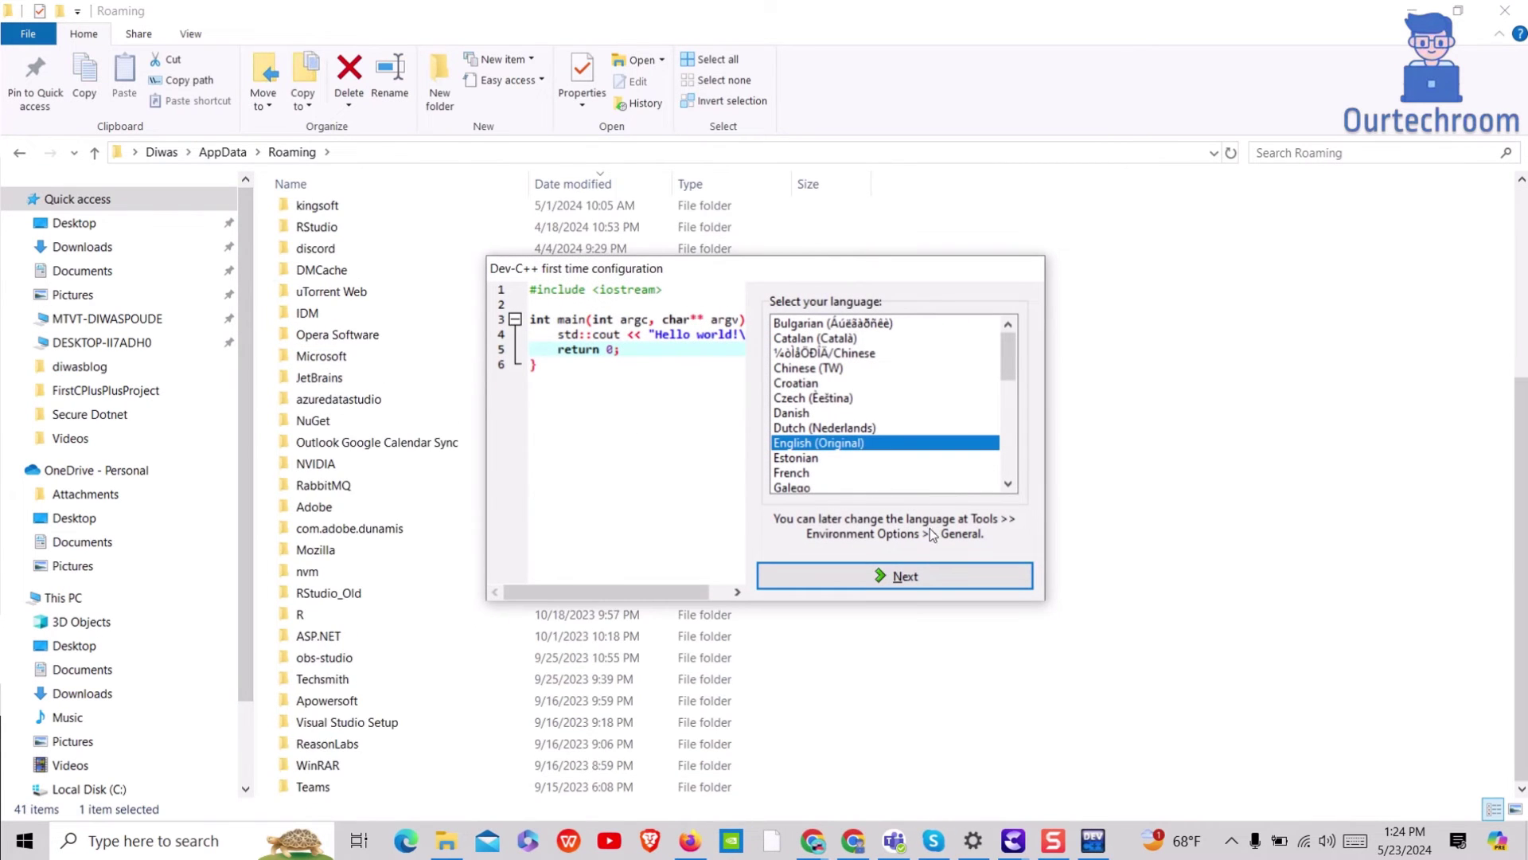
click(910, 578)
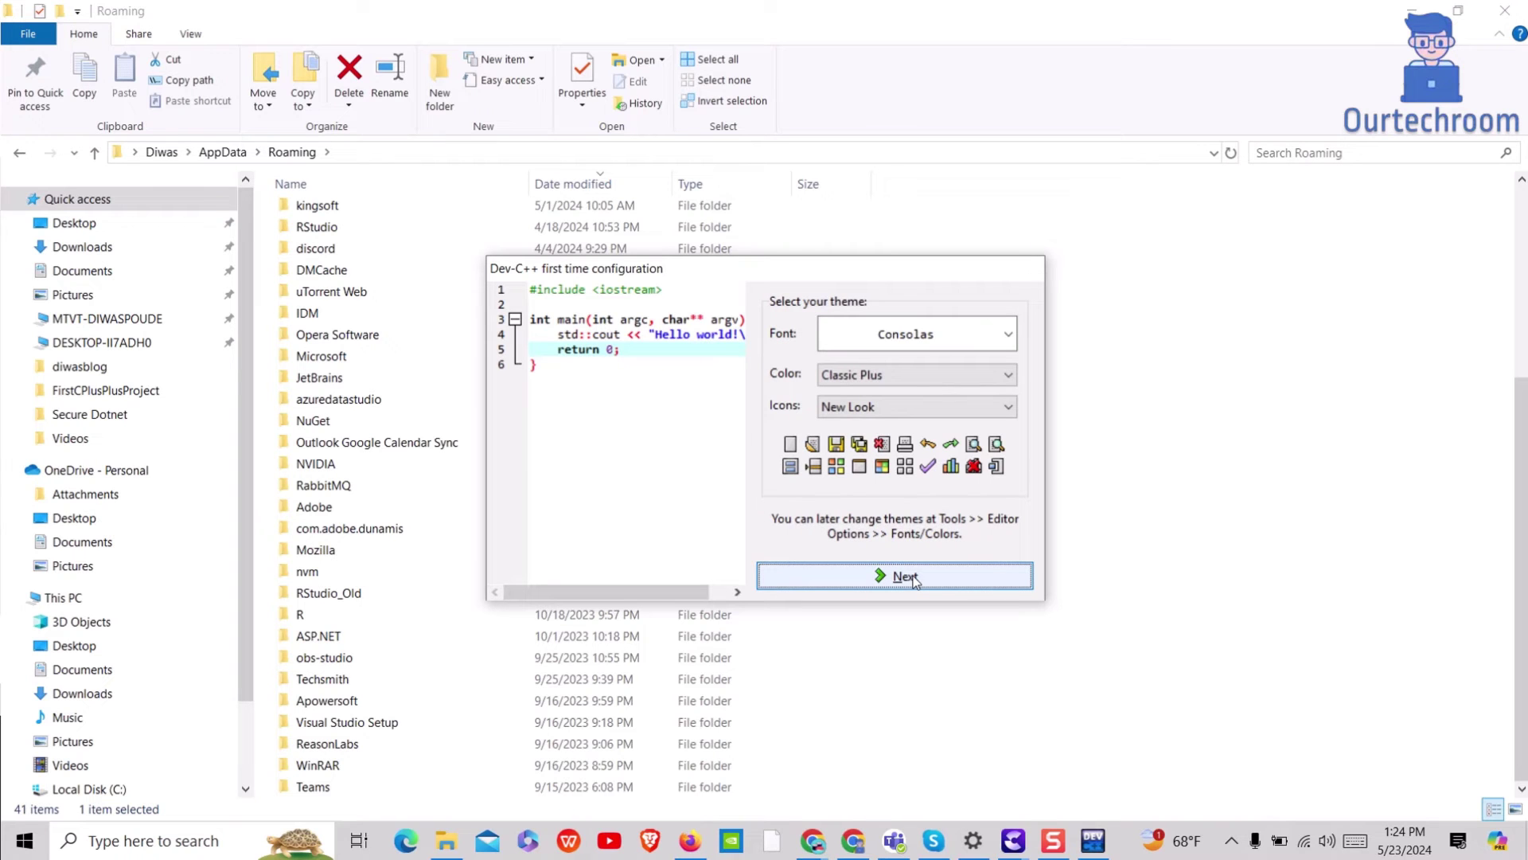
click(913, 581)
Finish setup, then reopen the Dev-Cpp folder in Explorer to inspect the new devcpp.ini.
click(914, 579)
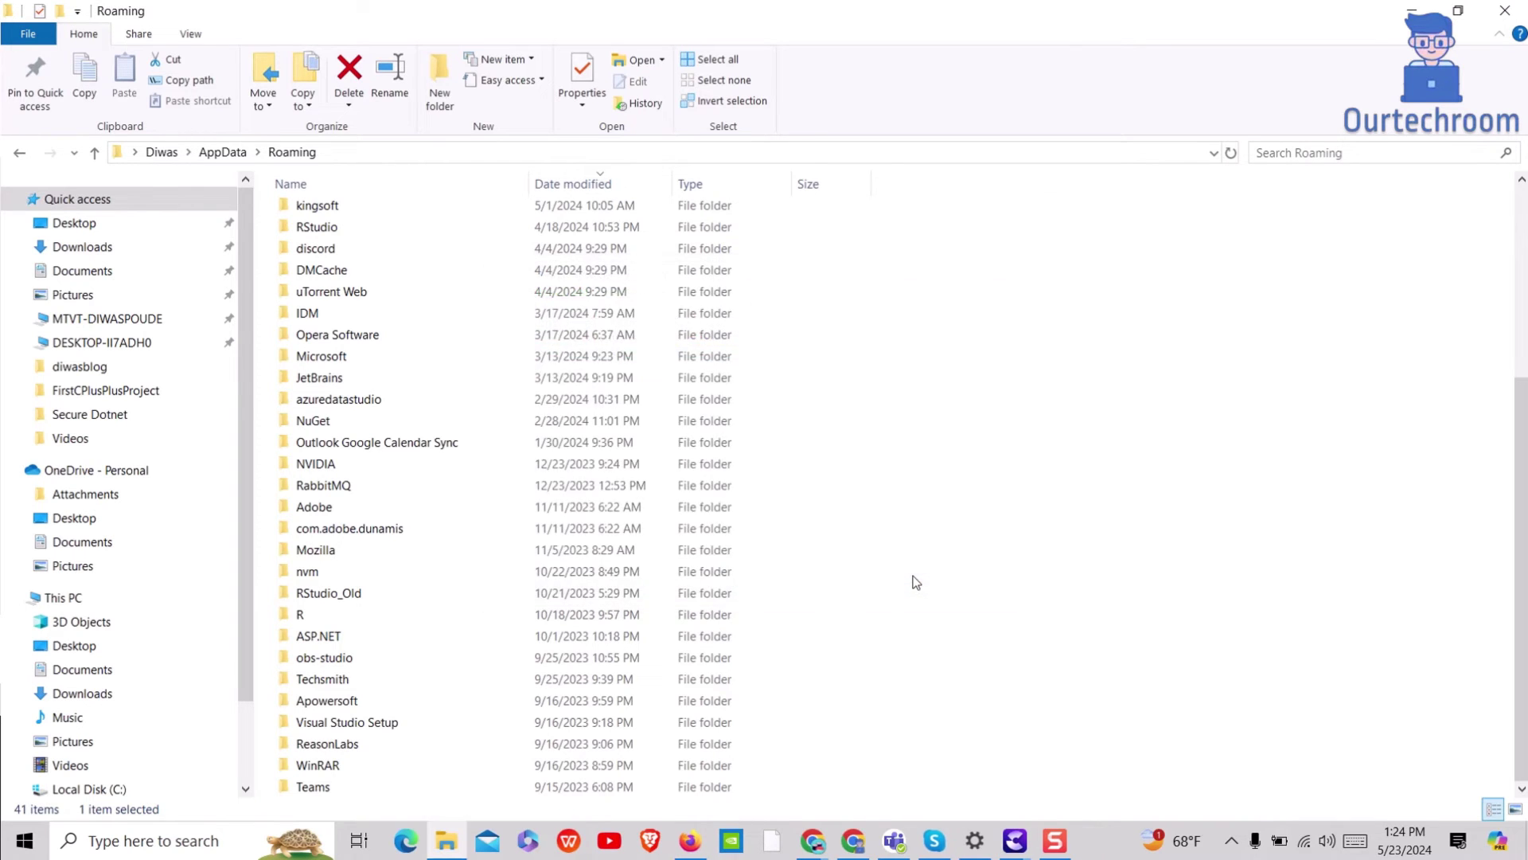
click(447, 840)
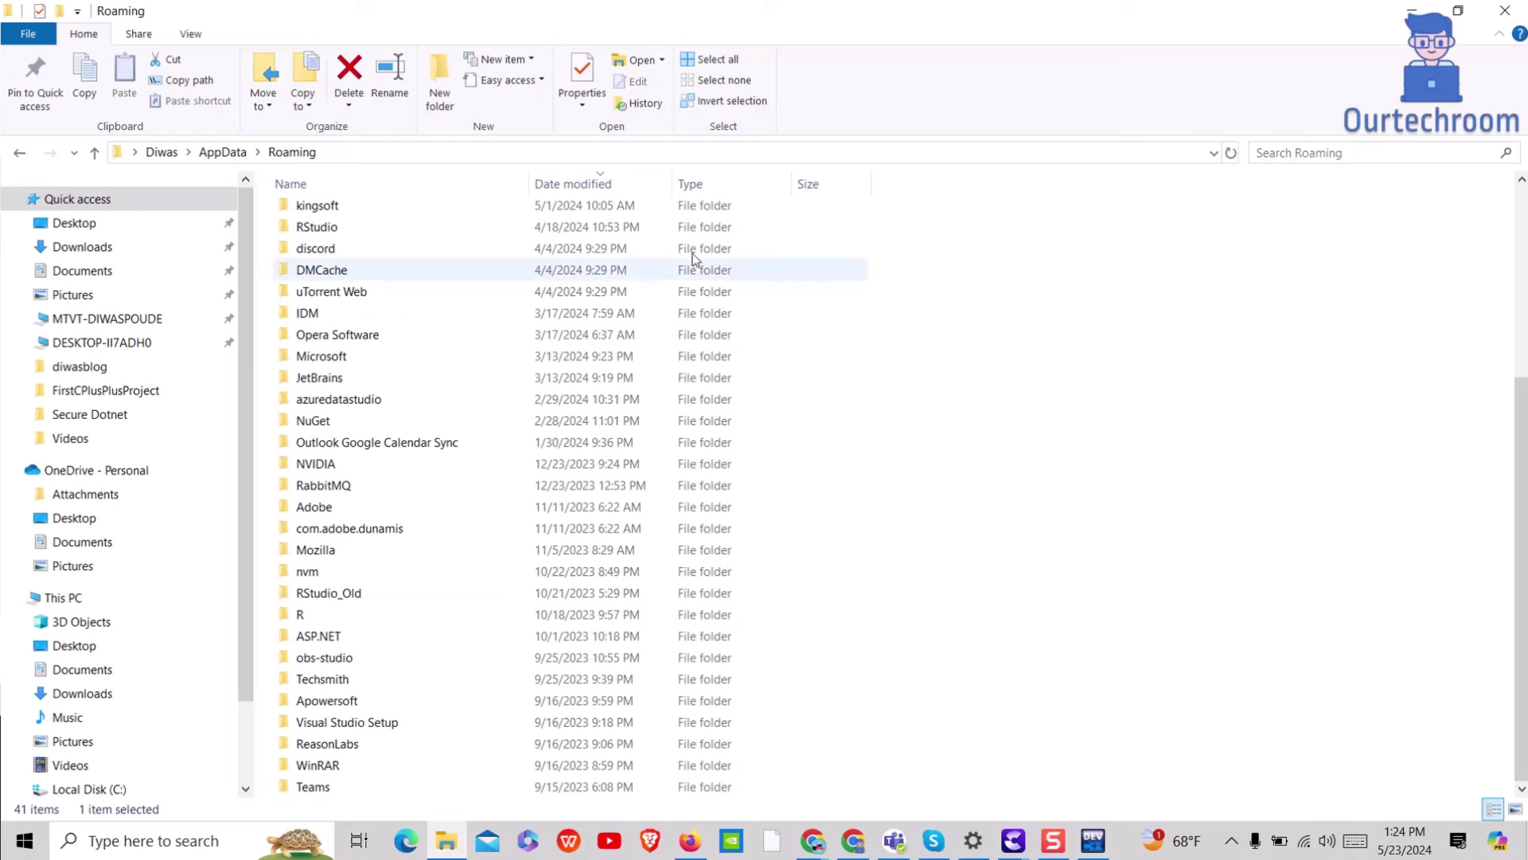
click(729, 153)
text(C:\Users\ASUS\AppData\Roaming\Dev-Cpp\)
key(Return)
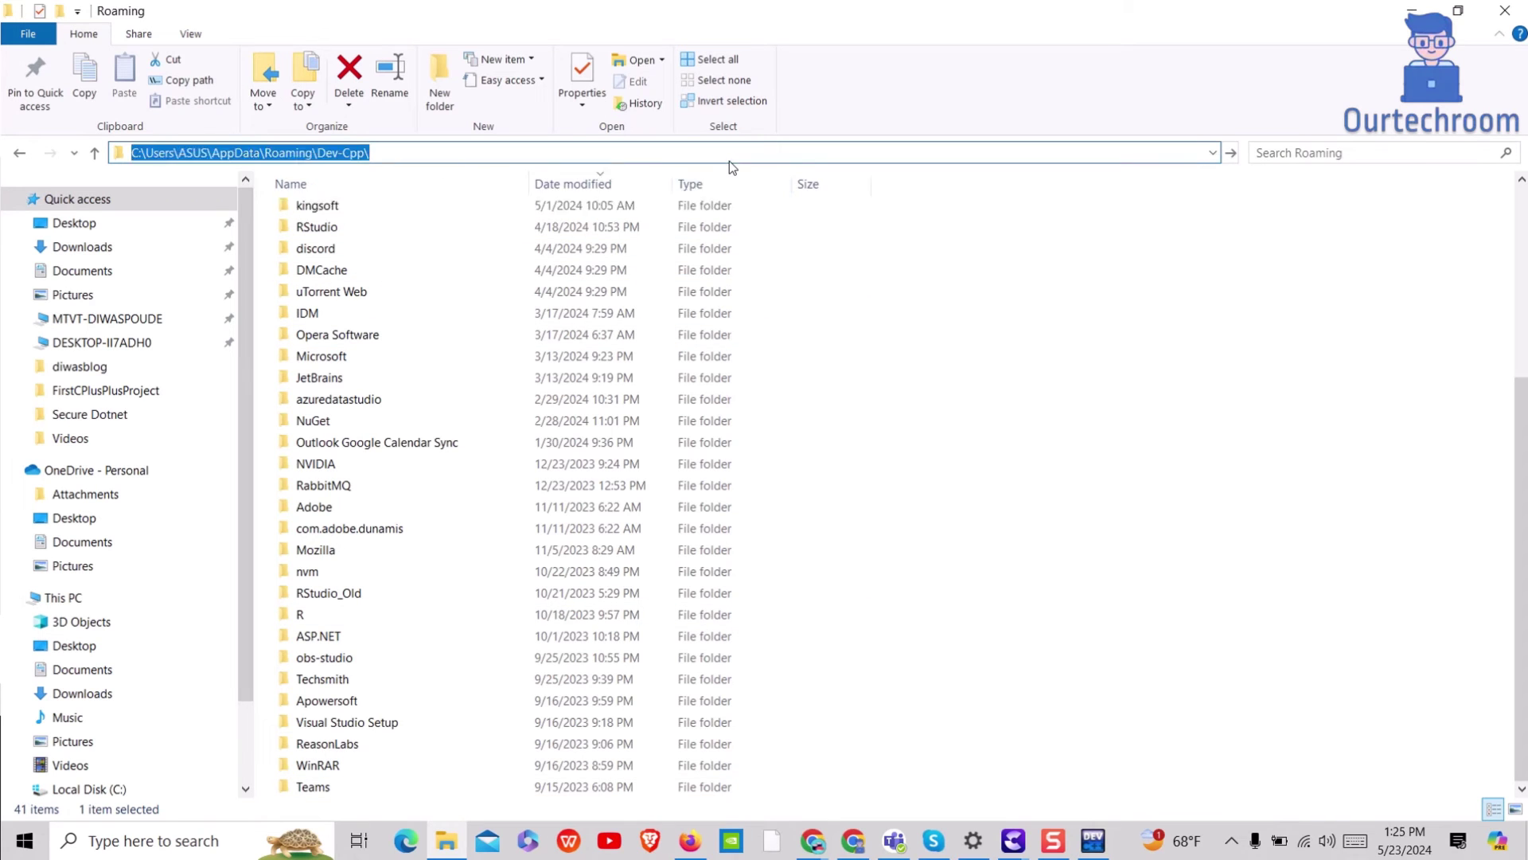
click(571, 221)
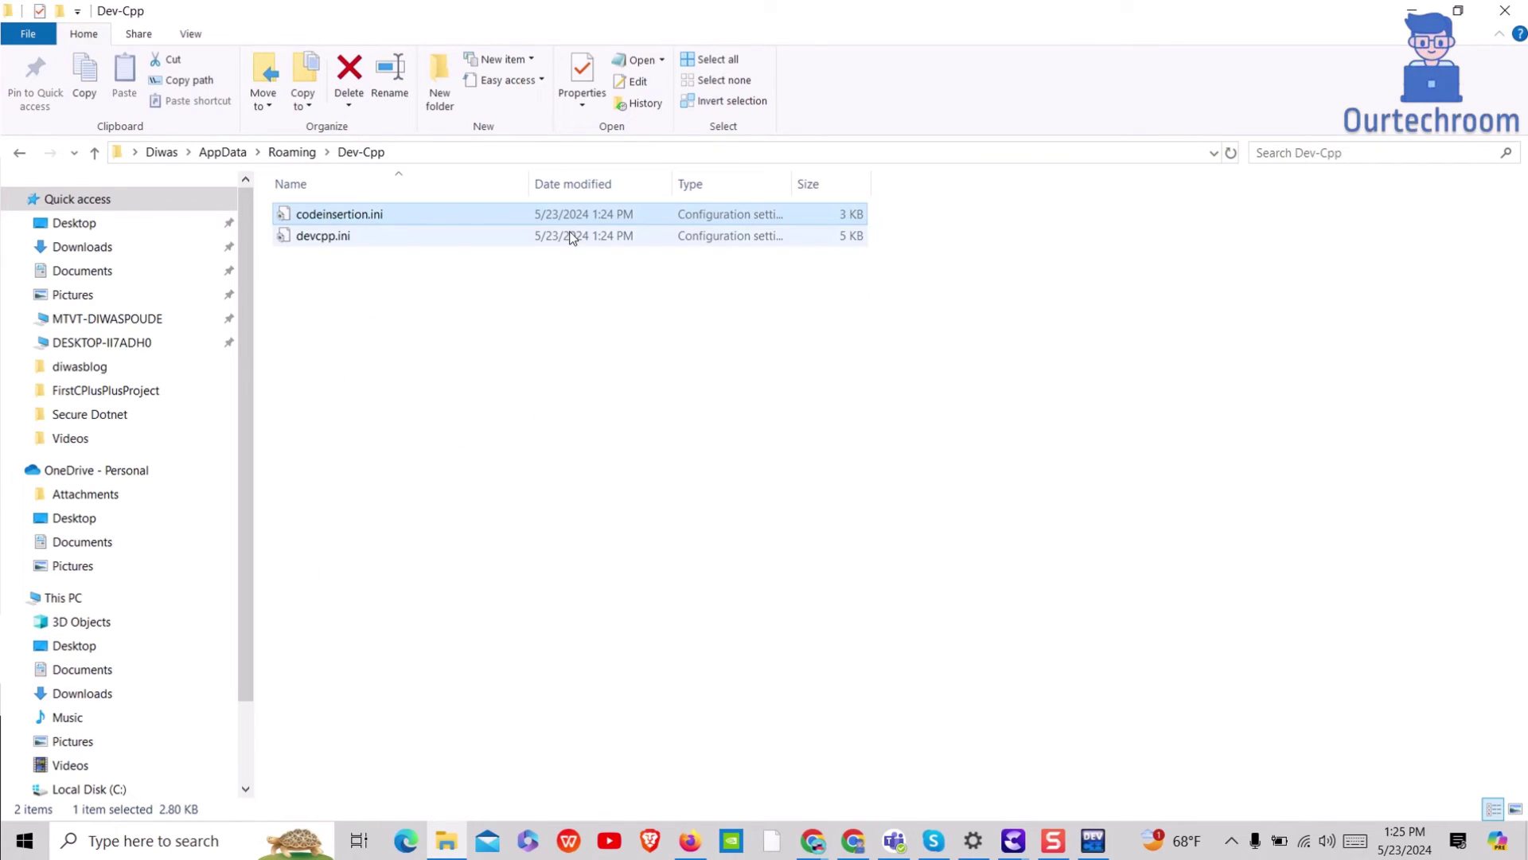